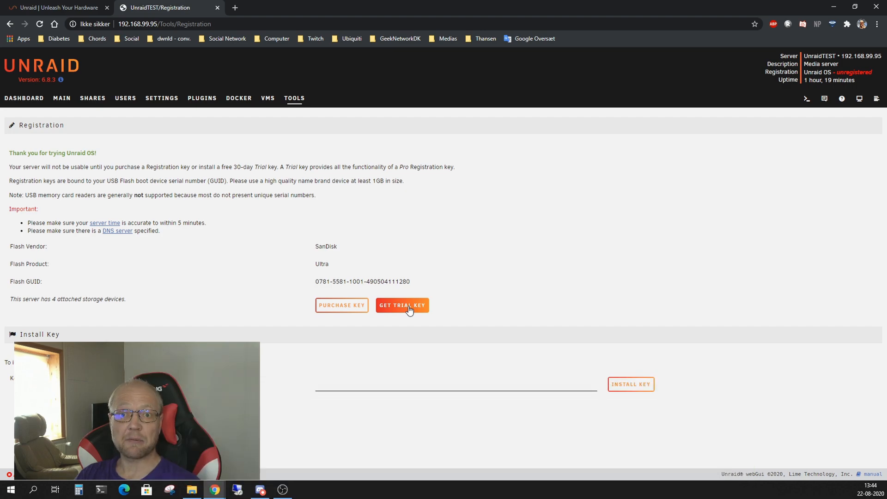
# Accept the licence agreement and start the free 30-day Unraid trial
pyautogui.click(409, 306)
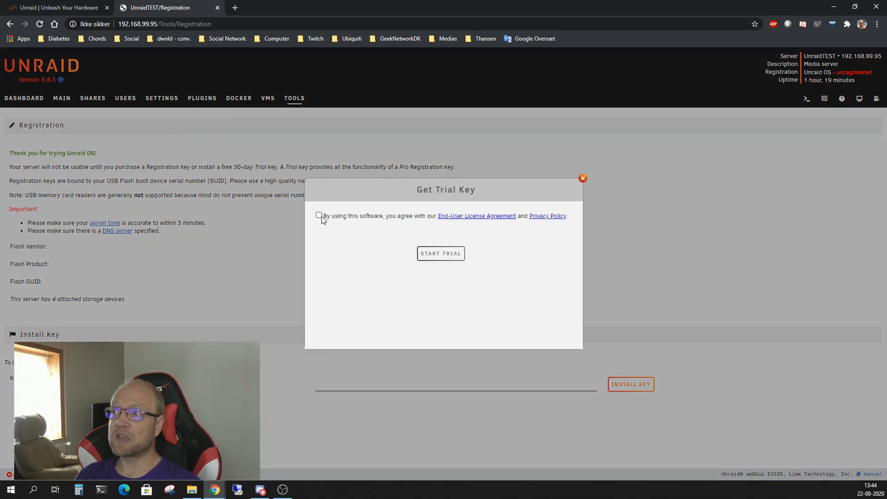
pyautogui.click(319, 216)
pyautogui.click(430, 255)
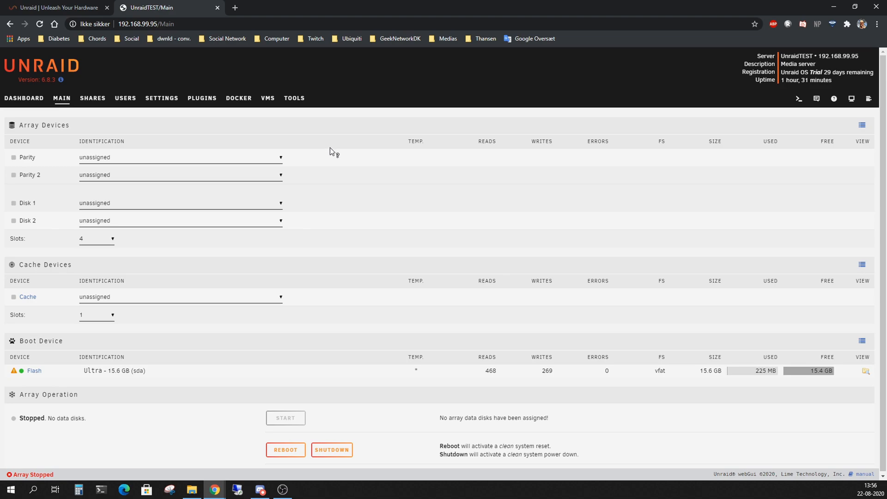
# Assign the 3 TB drive as parity, the two 1 TB drives as Disks 1–2, and the Samsung SSD as cache
pyautogui.click(245, 158)
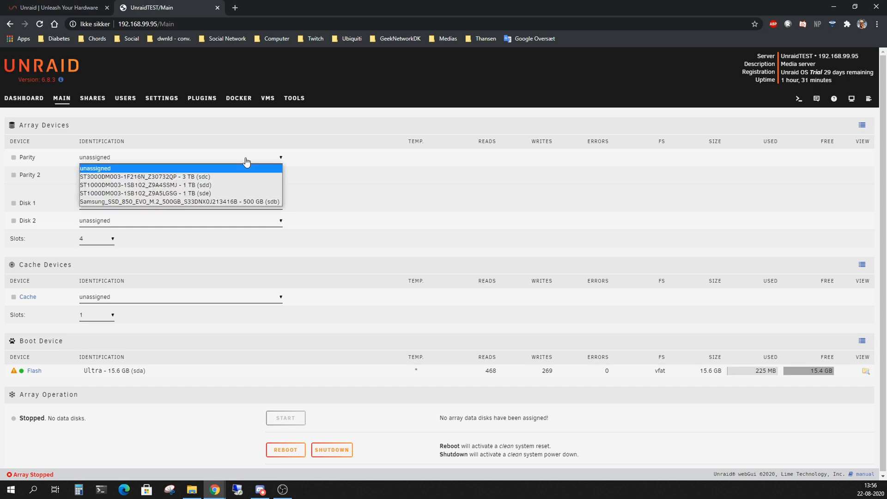
pyautogui.click(223, 177)
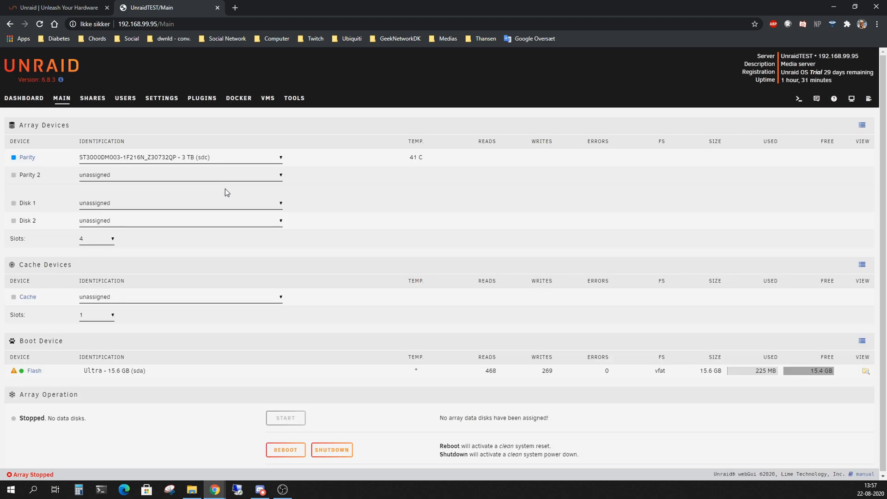
pyautogui.click(195, 205)
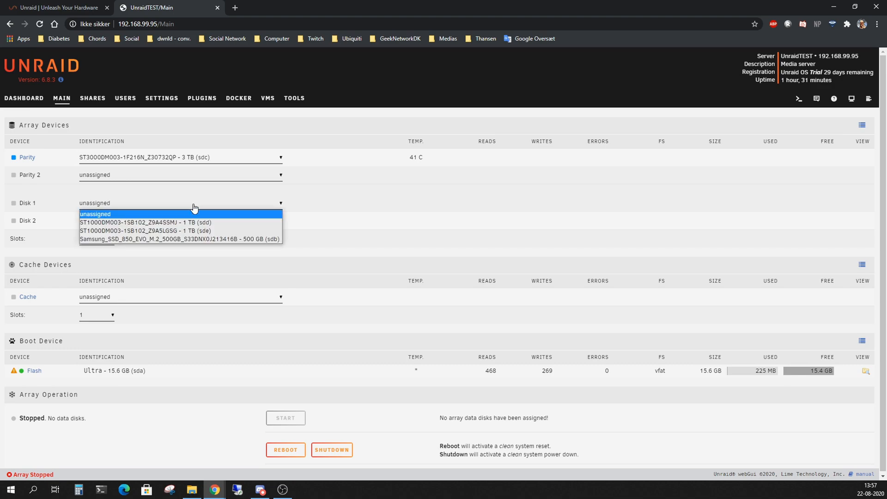
pyautogui.click(223, 224)
pyautogui.click(223, 224)
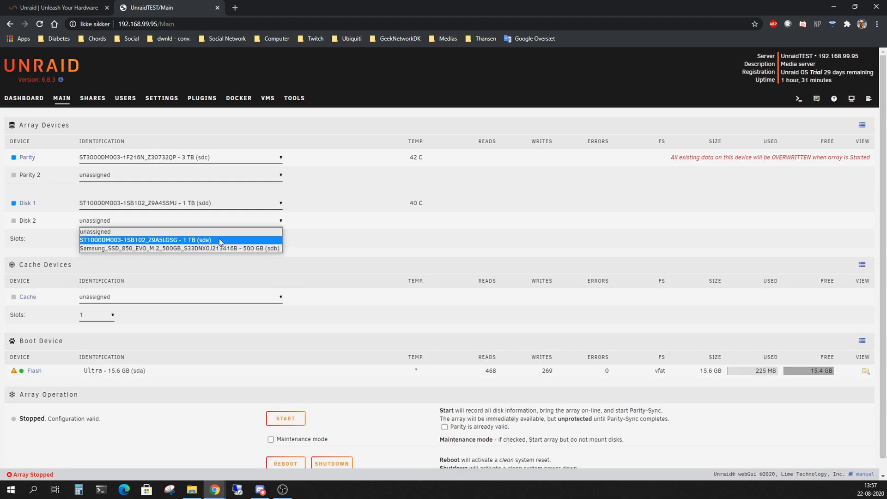
pyautogui.click(219, 239)
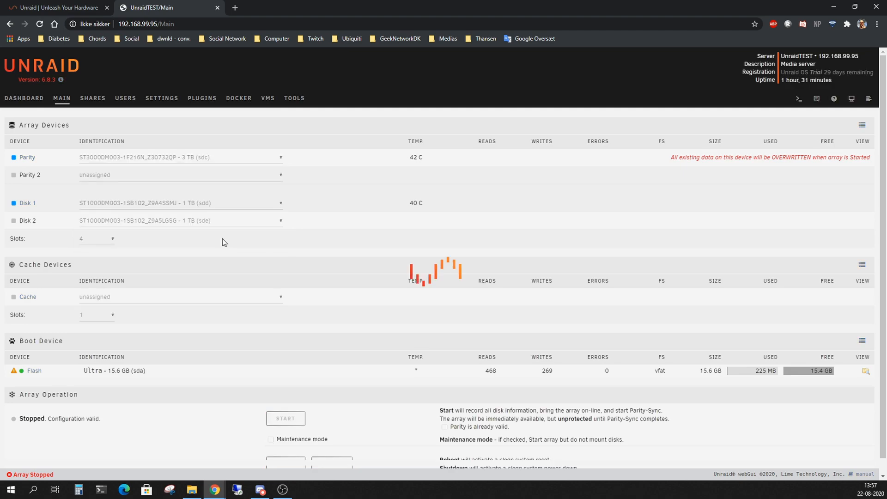
pyautogui.click(226, 301)
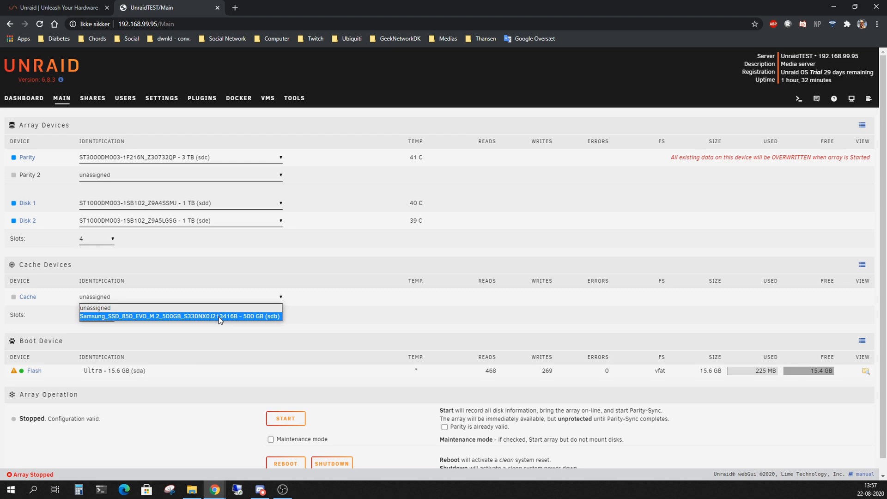
pyautogui.click(218, 317)
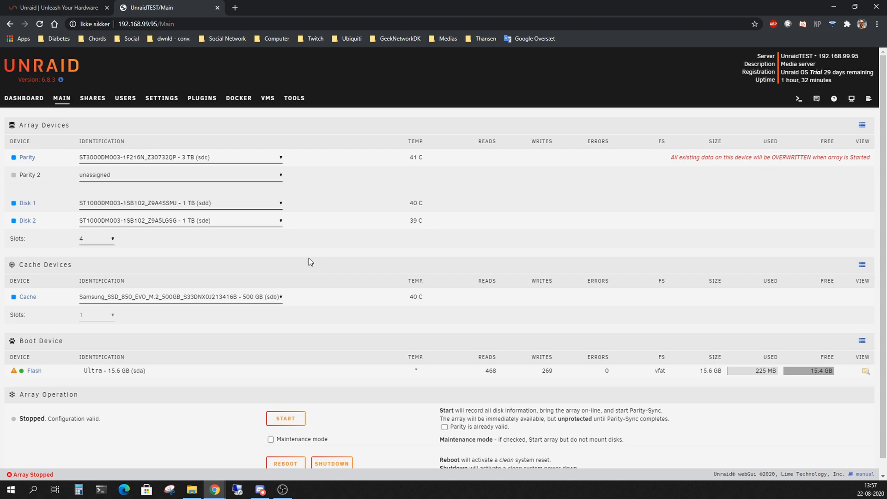
pyautogui.click(27, 204)
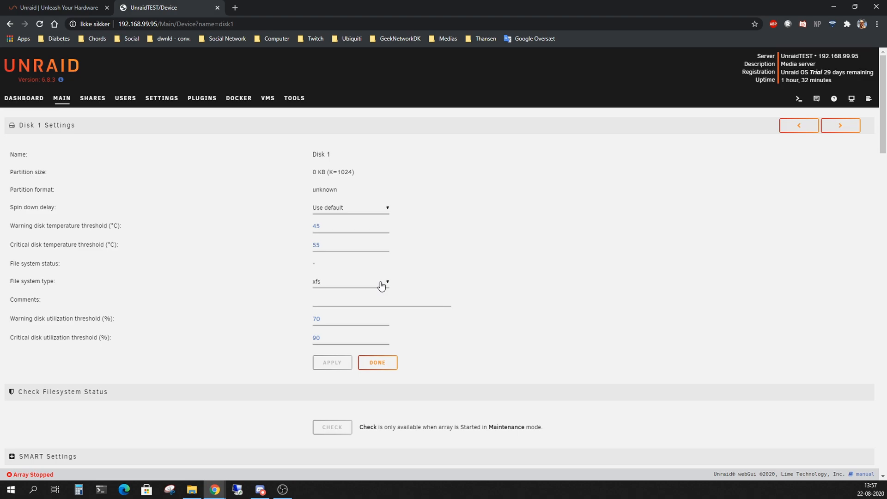
# Set Disk 1 and Disk 2 to the xfs - encrypted file system
pyautogui.click(381, 286)
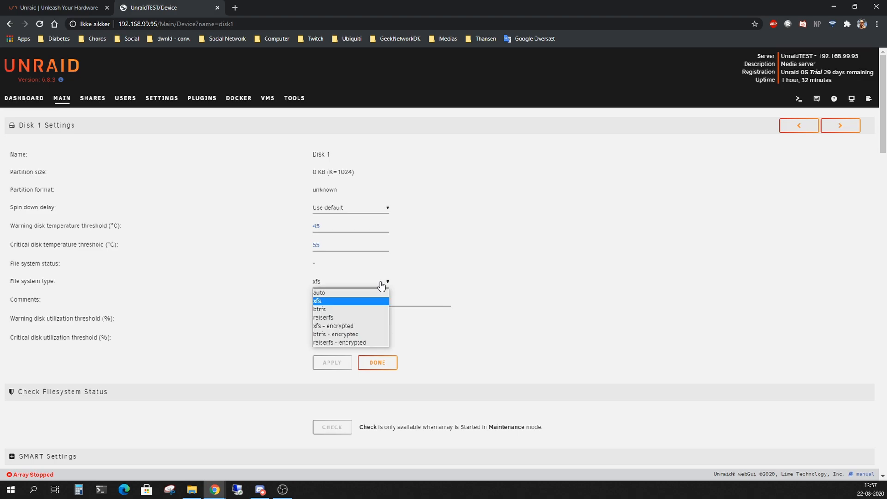
pyautogui.click(358, 326)
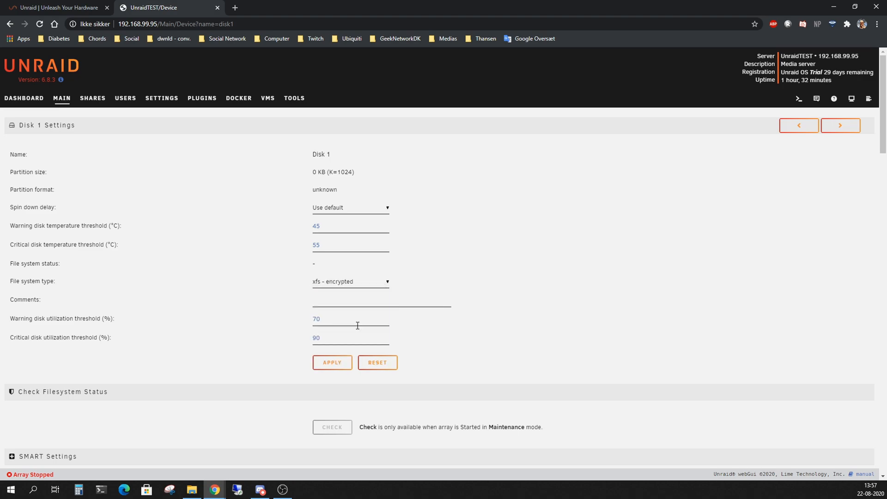
pyautogui.click(330, 364)
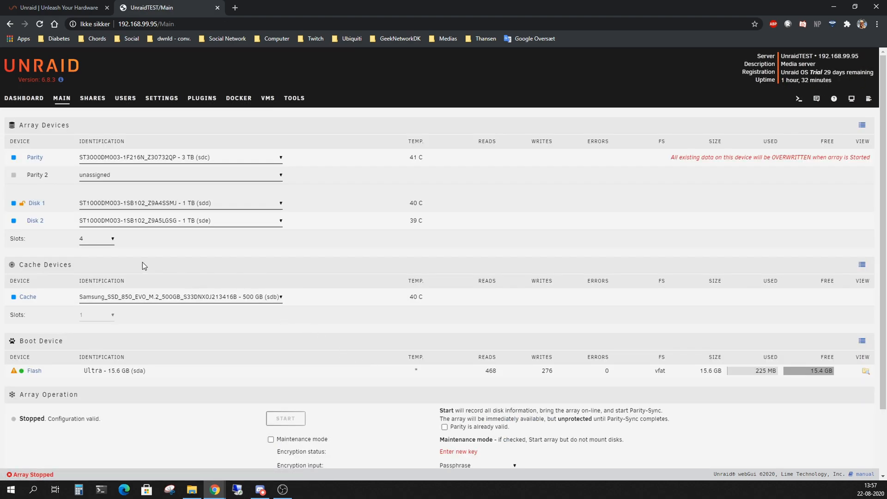
pyautogui.click(37, 221)
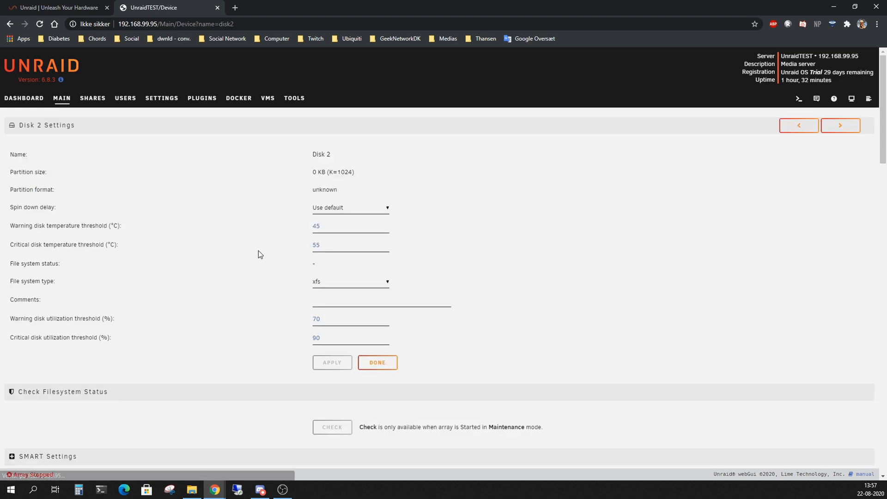
pyautogui.click(358, 284)
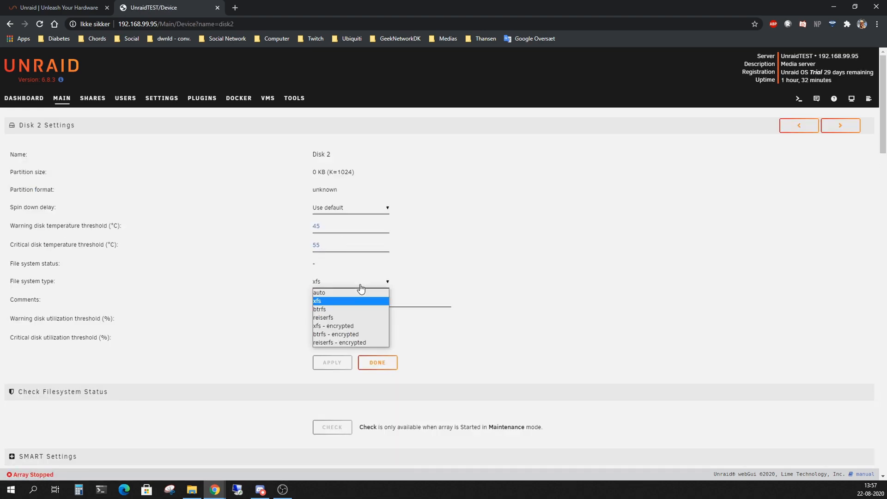
pyautogui.click(346, 325)
pyautogui.click(335, 364)
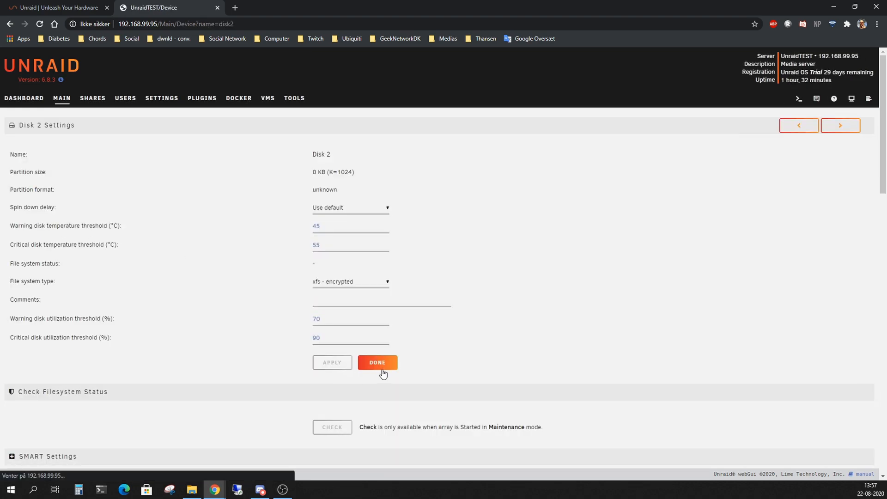
pyautogui.click(377, 364)
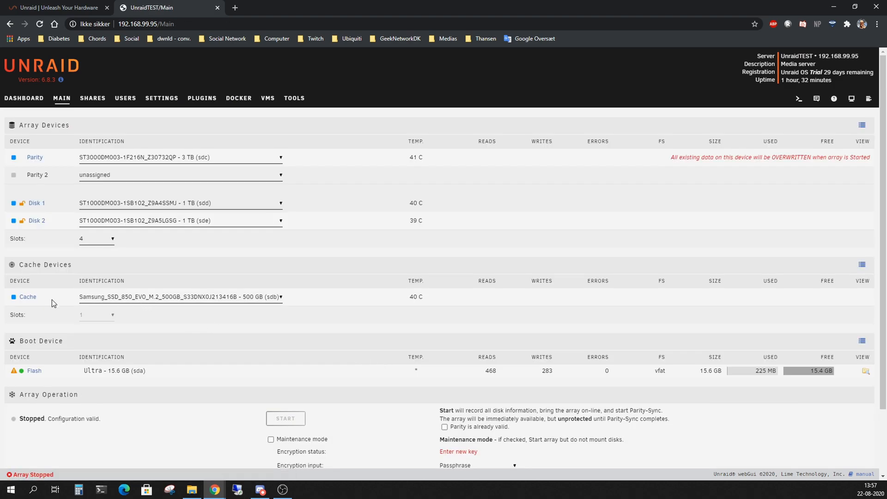
# Set the cache drive to the btrfs - encrypted file system
pyautogui.click(29, 298)
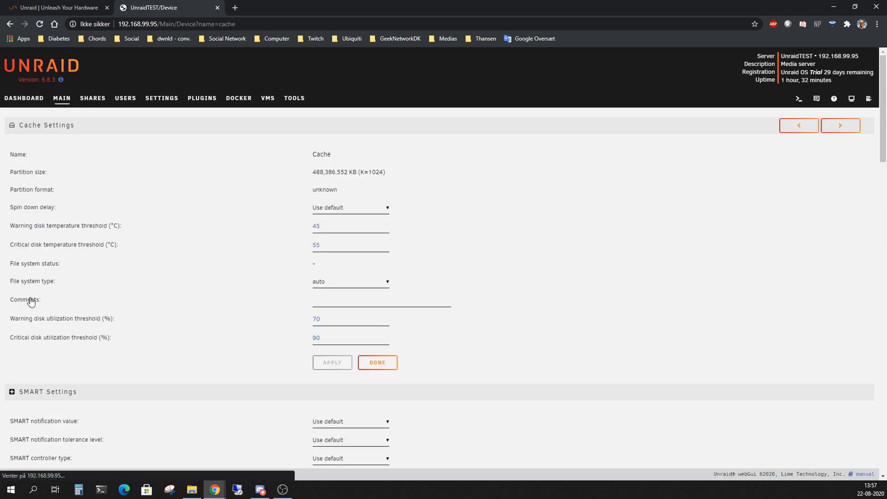
pyautogui.click(368, 282)
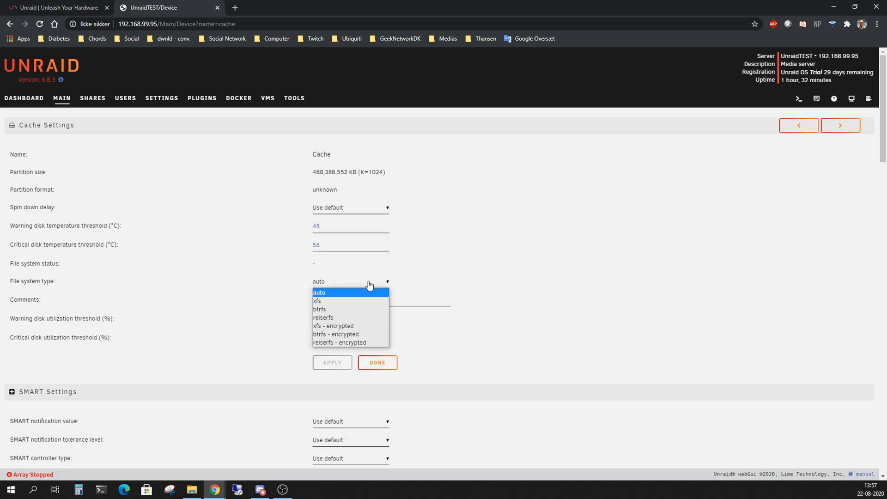
pyautogui.click(369, 334)
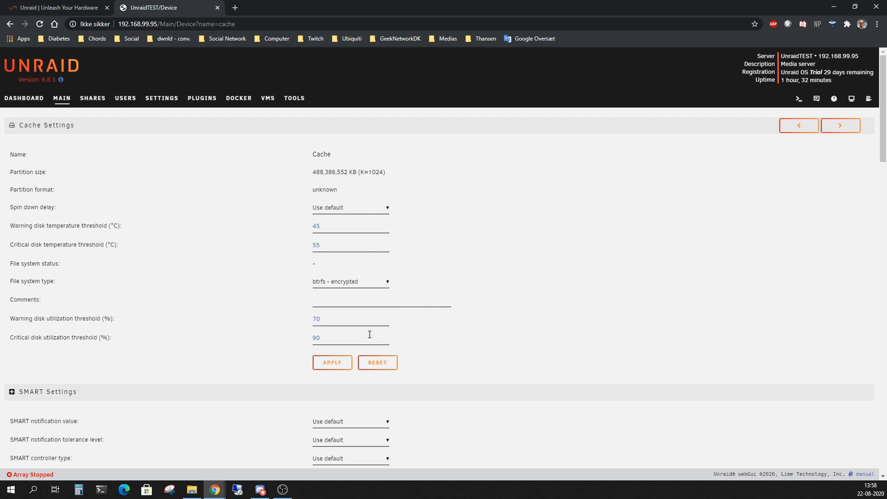
pyautogui.click(338, 362)
pyautogui.click(377, 362)
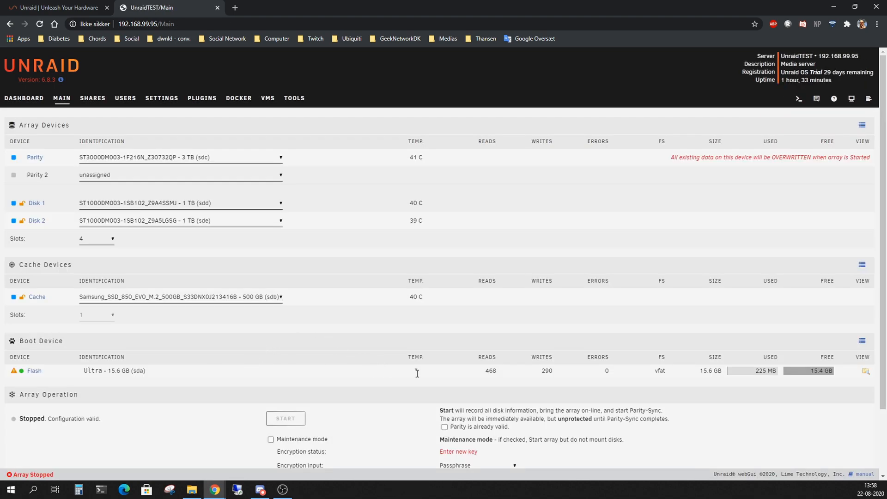
# Enter and confirm the array encryption passphrase
pyautogui.scroll(-2, 402, 384)
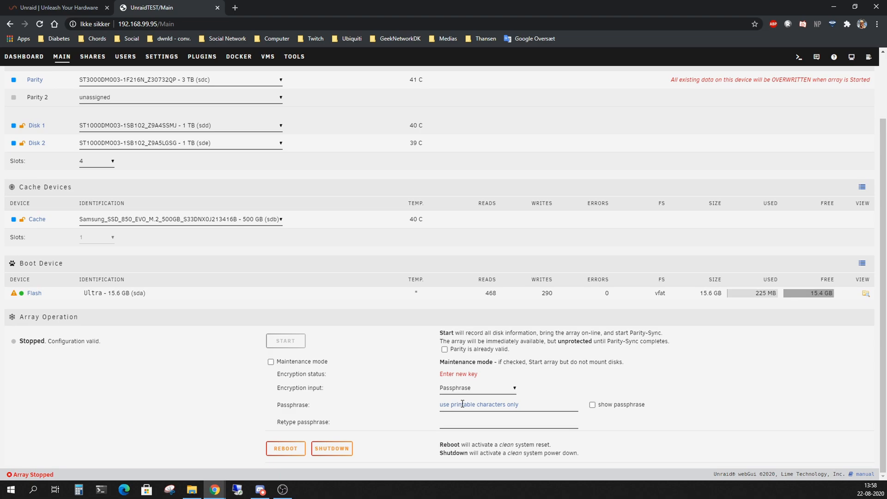
pyautogui.click(462, 404)
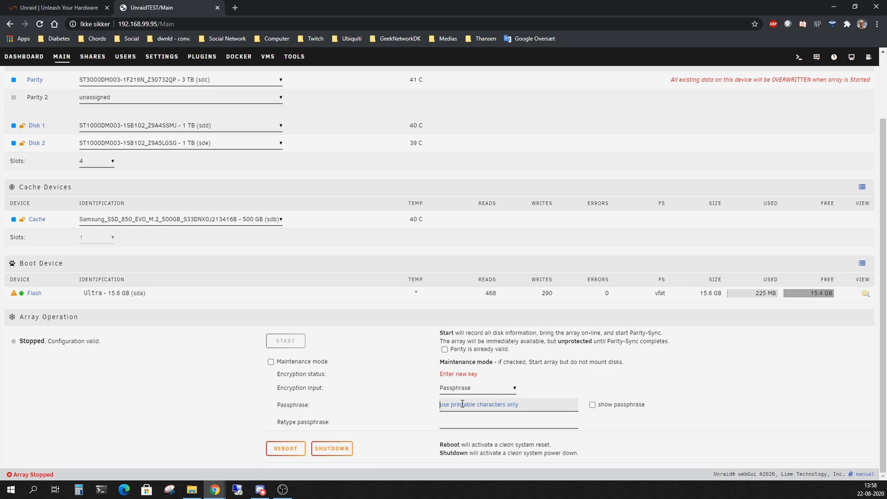
pyautogui.write('••••••••')
pyautogui.click(442, 420)
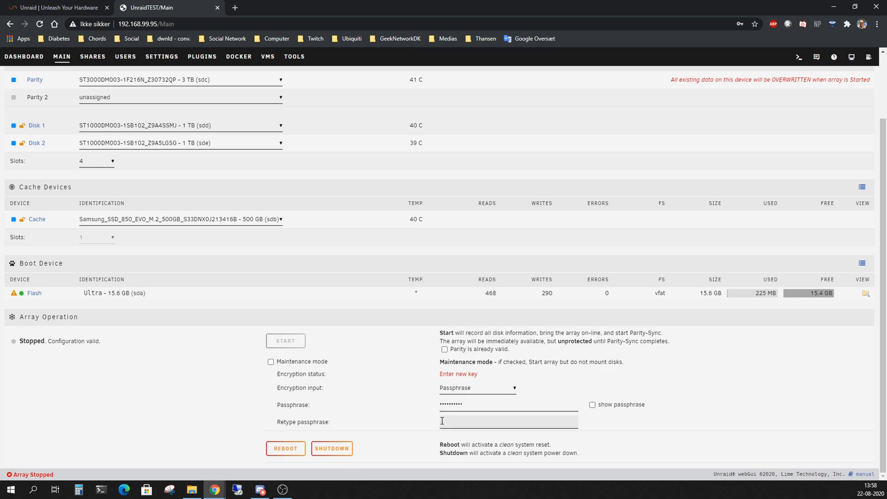
pyautogui.write('••••••••••')
# Start the array, accepting the parity overwrite, and dismiss the browser's save-password offer
pyautogui.click(295, 342)
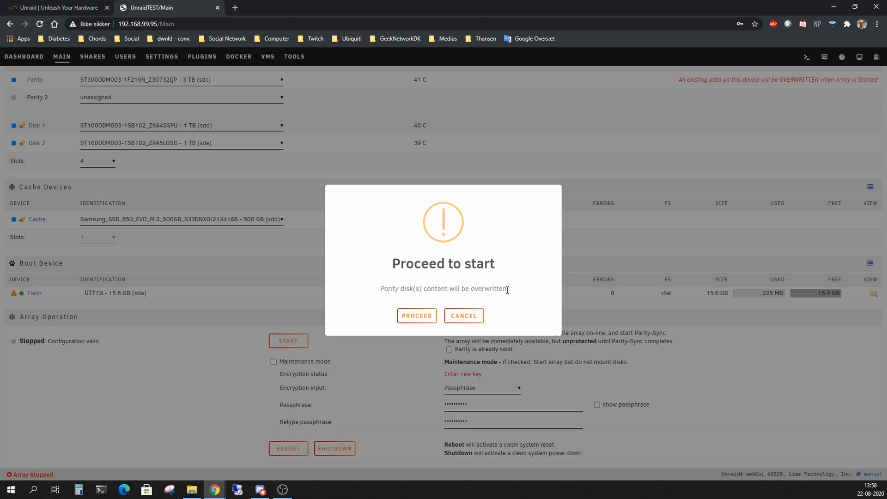
pyautogui.click(417, 316)
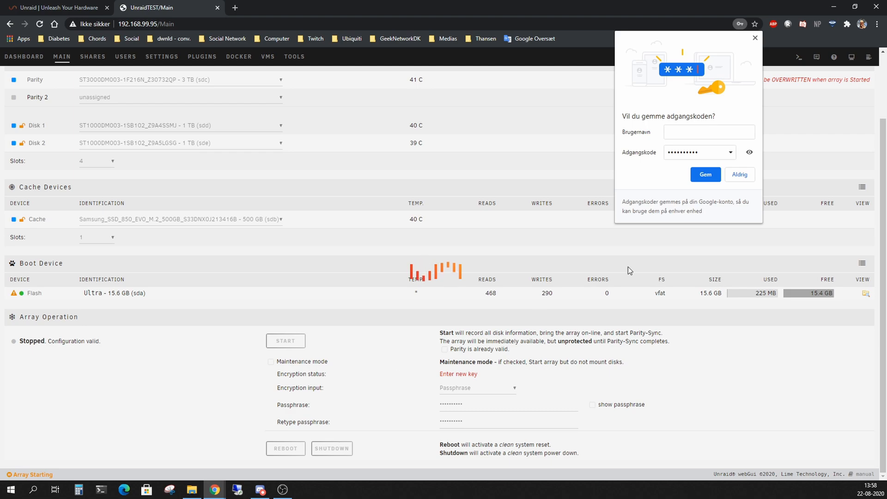
pyautogui.click(756, 39)
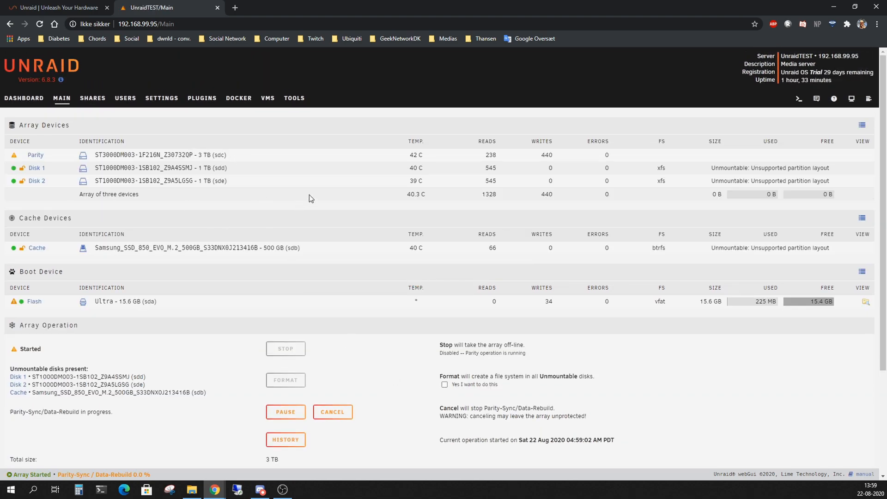
# Scroll down the Main page and wait for Parity-Sync to finish with 0 errors
pyautogui.scroll(-1, 365, 351)
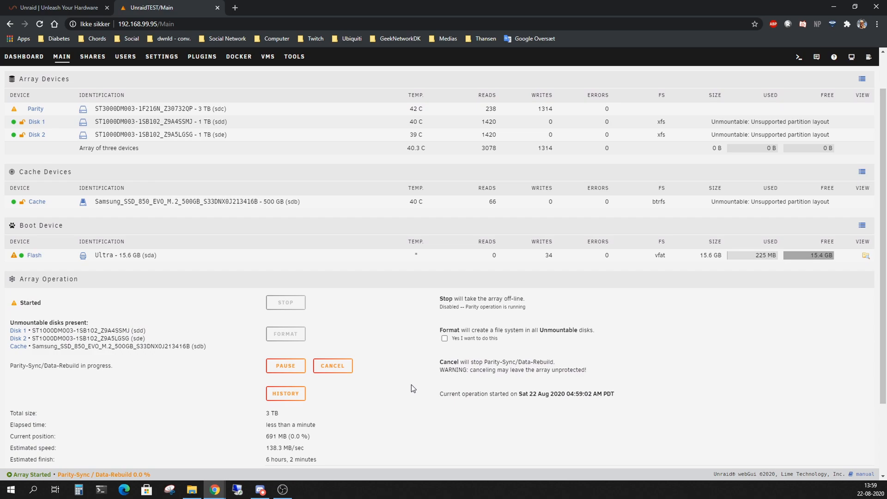
pyautogui.scroll(-1, 393, 434)
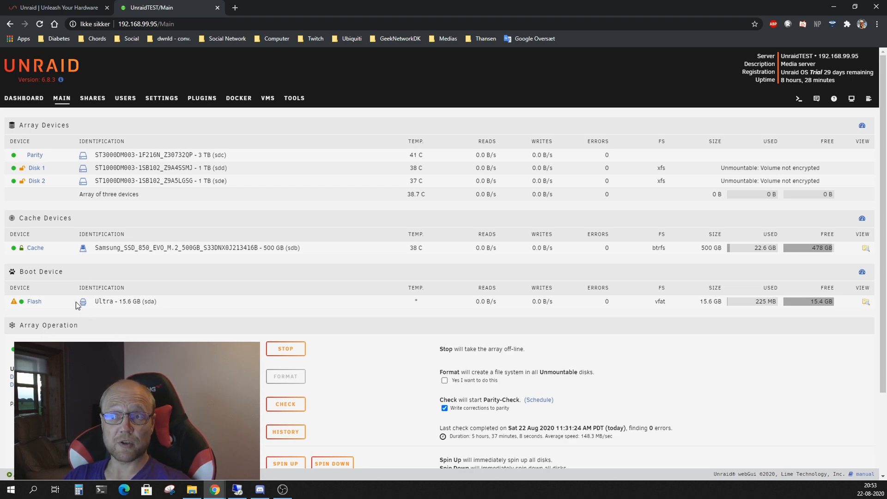
# Change the Flash share's SMB security from Public to Secure and apply it
pyautogui.click(33, 303)
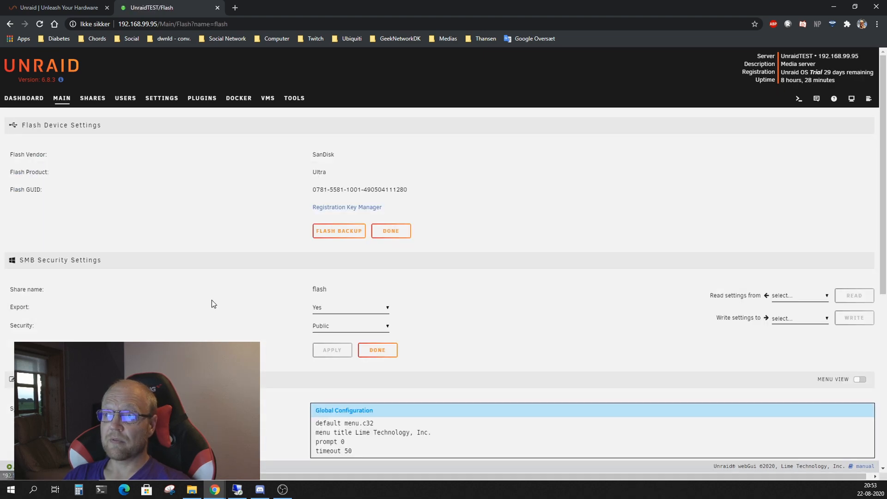
pyautogui.click(361, 327)
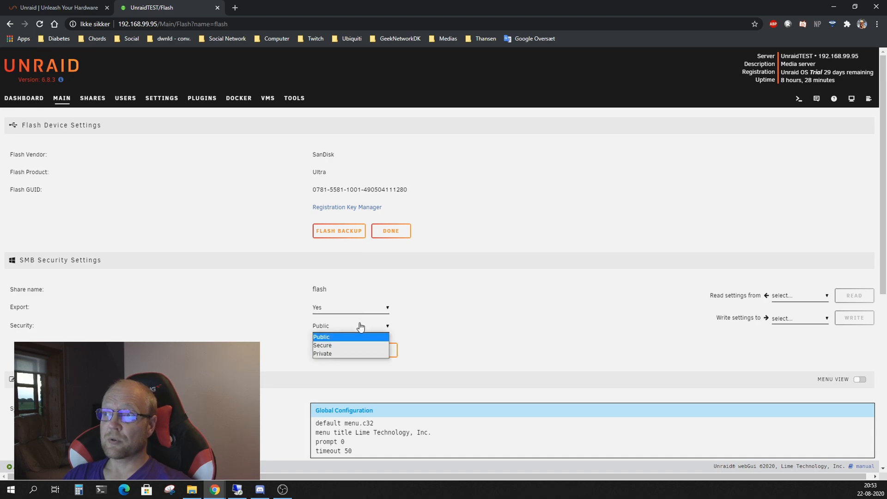
pyautogui.click(341, 345)
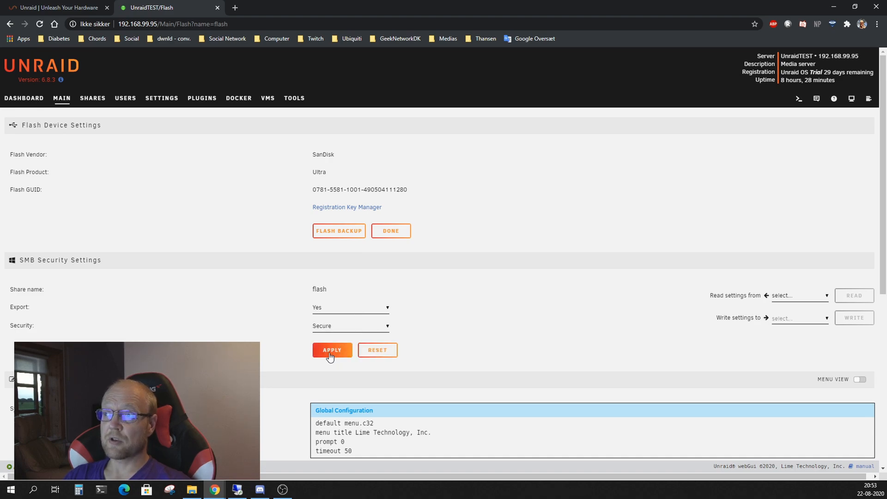
pyautogui.click(329, 353)
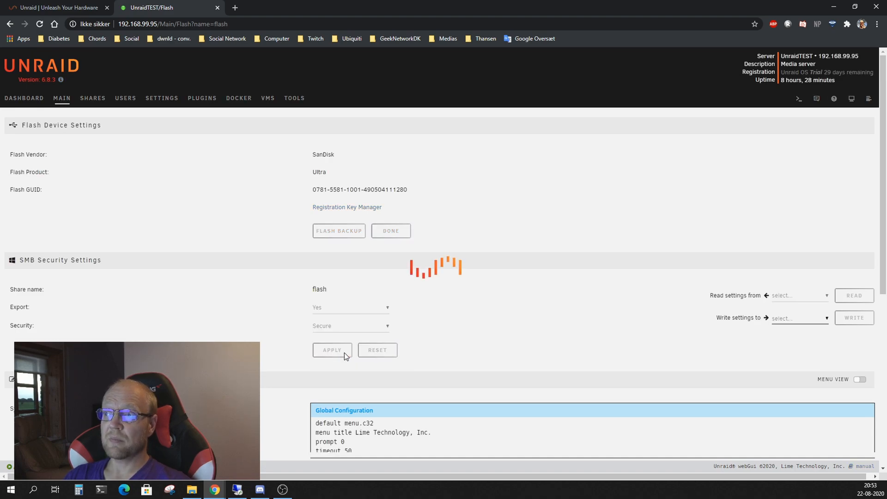
pyautogui.click(374, 352)
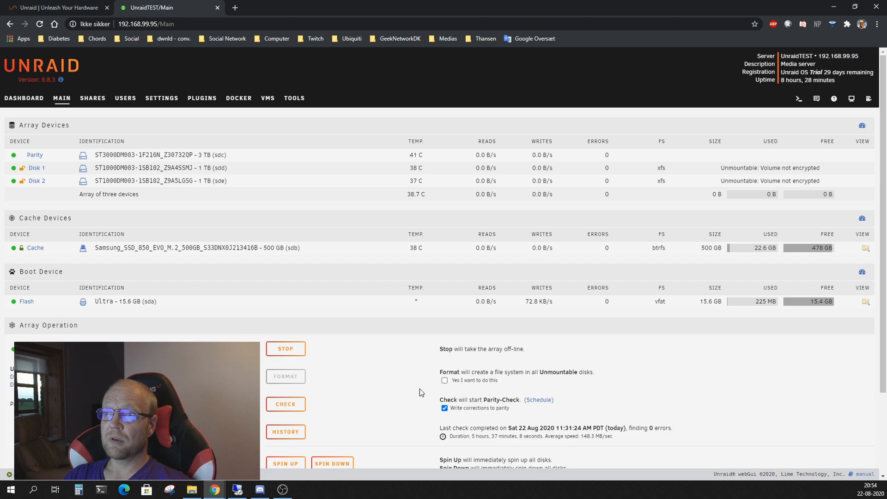
# Format the unmountable Disks 1 and 2, accepting the data-loss warning
pyautogui.click(445, 380)
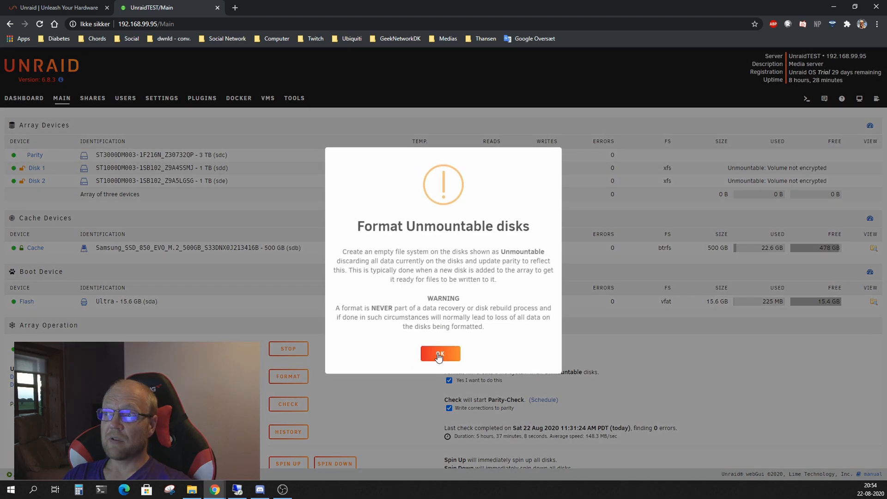
pyautogui.click(439, 354)
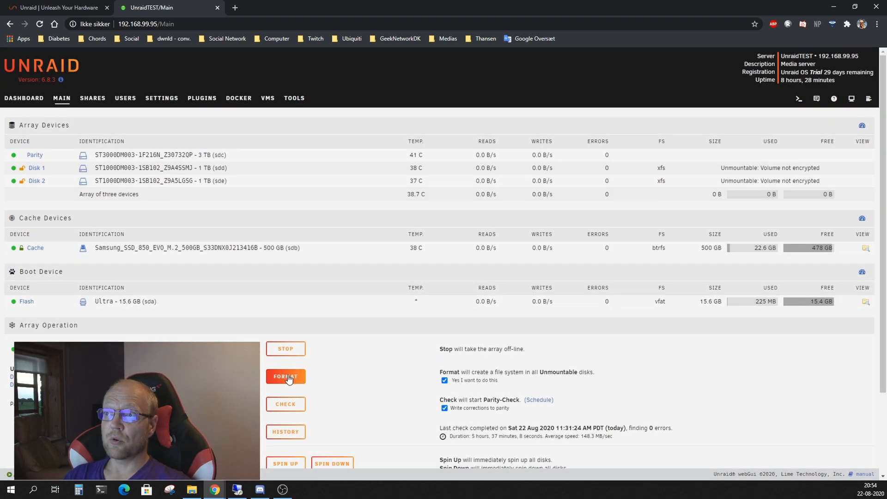
pyautogui.click(289, 376)
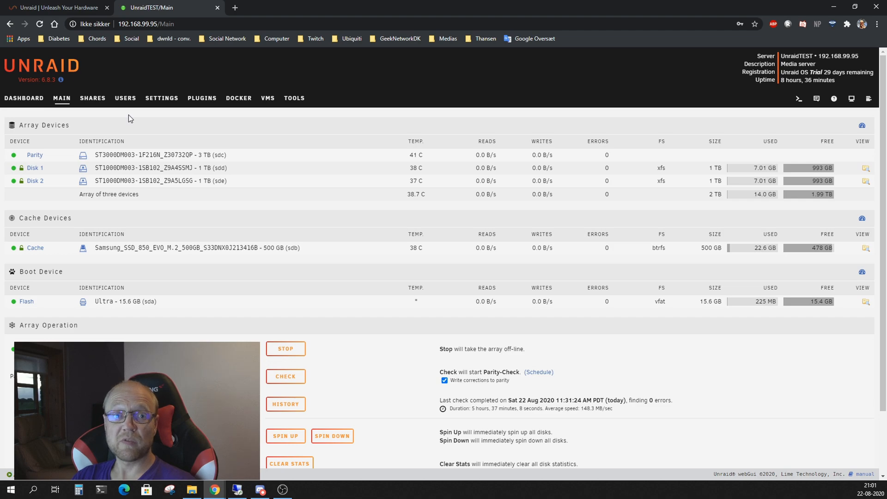
pyautogui.click(129, 100)
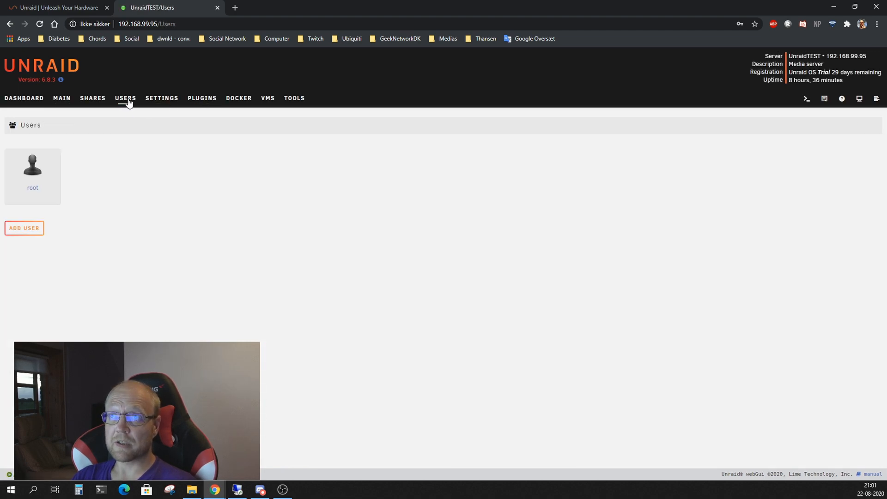
# Add user 'unraidtest' with description 'test' and a confirmed password
pyautogui.click(21, 231)
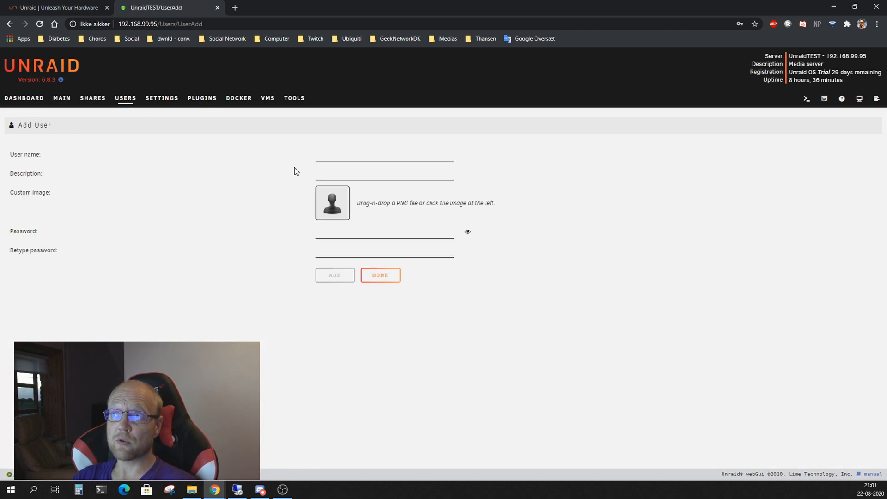
pyautogui.click(325, 155)
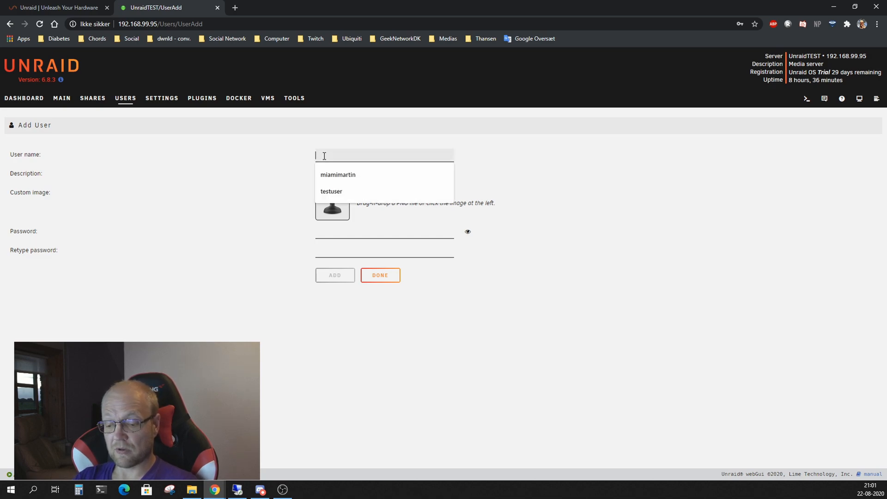
pyautogui.write('unrai')
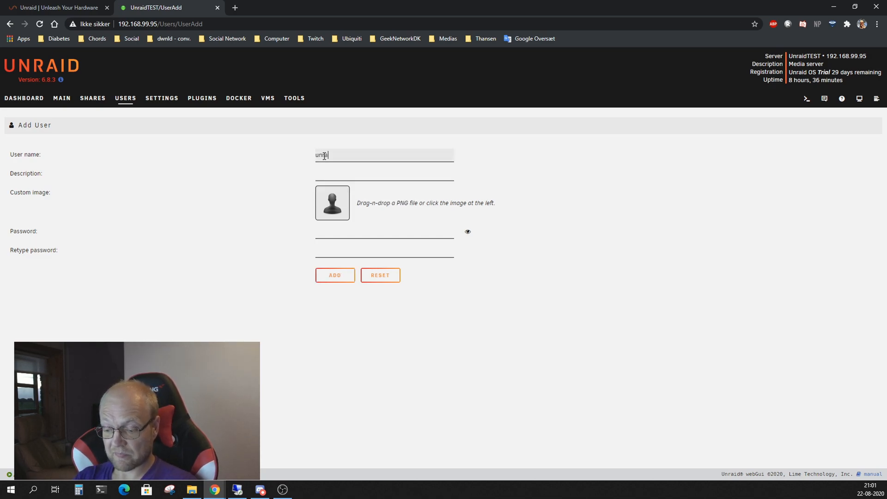
pyautogui.write('dtest')
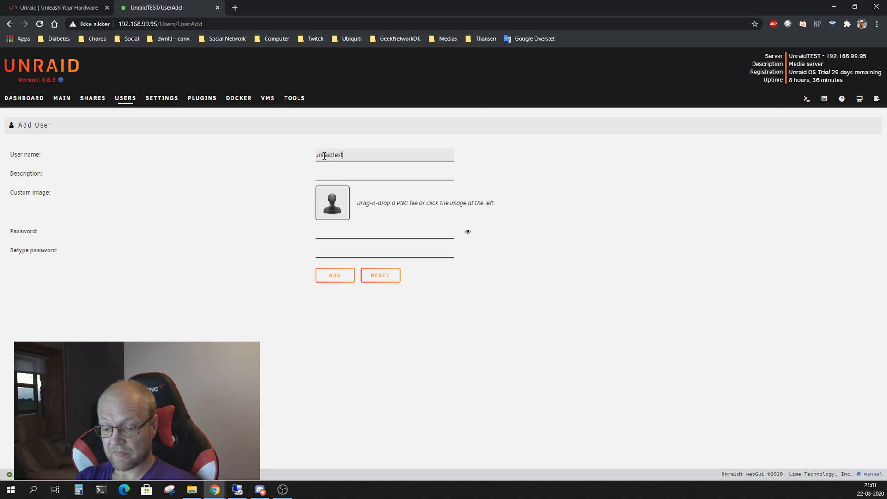
pyautogui.click(326, 174)
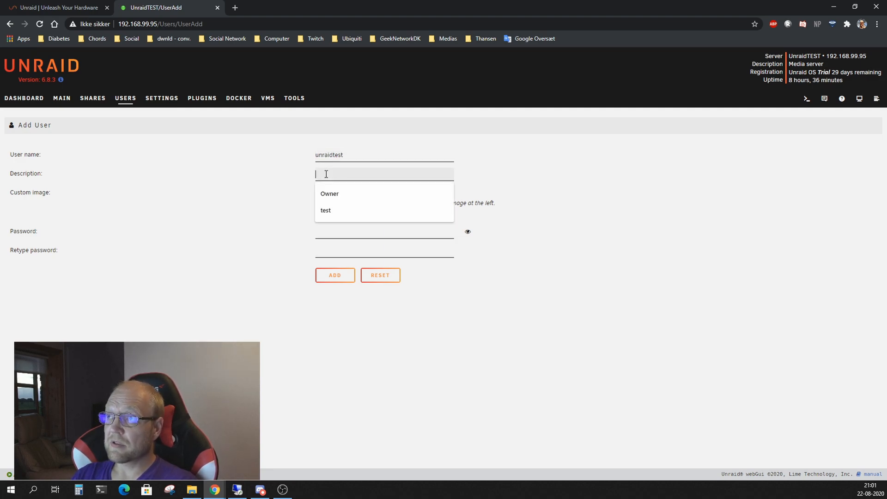
pyautogui.write('test')
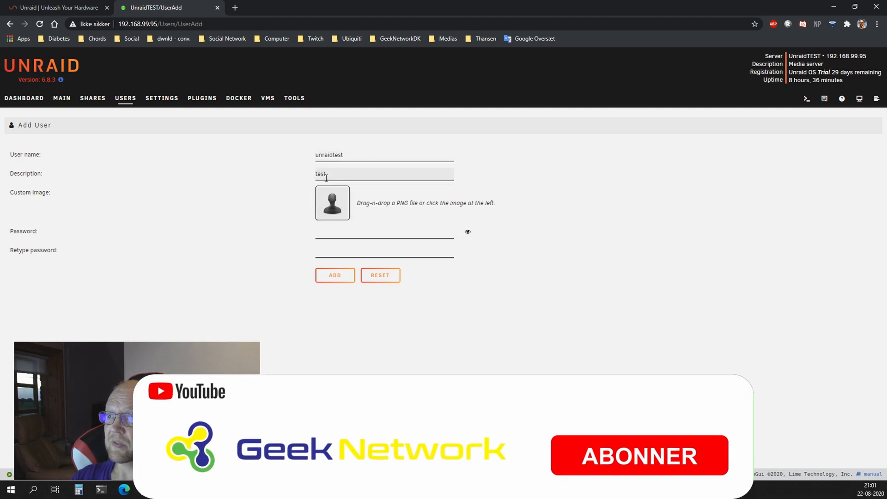
pyautogui.click(328, 237)
pyautogui.write('••')
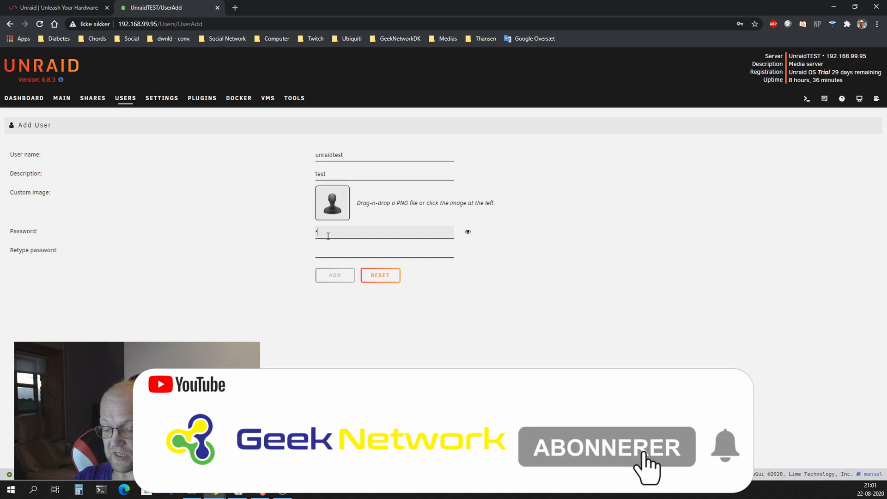
pyautogui.write('••••')
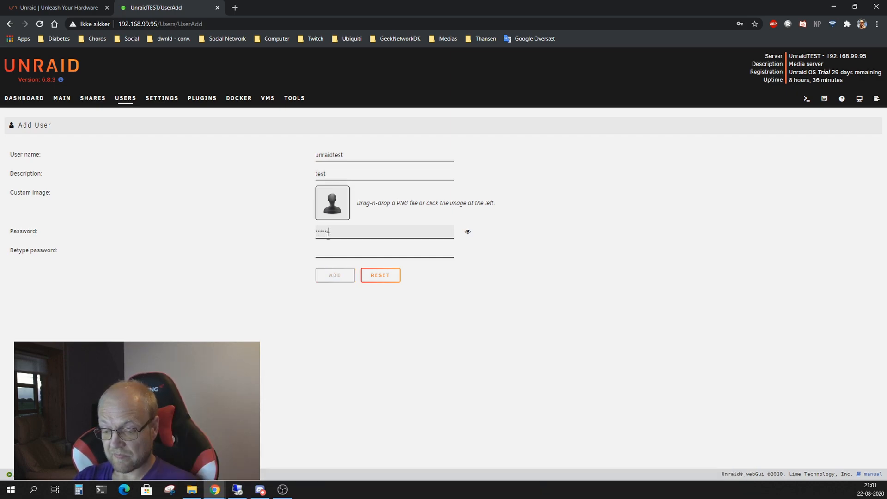
pyautogui.write('•••••')
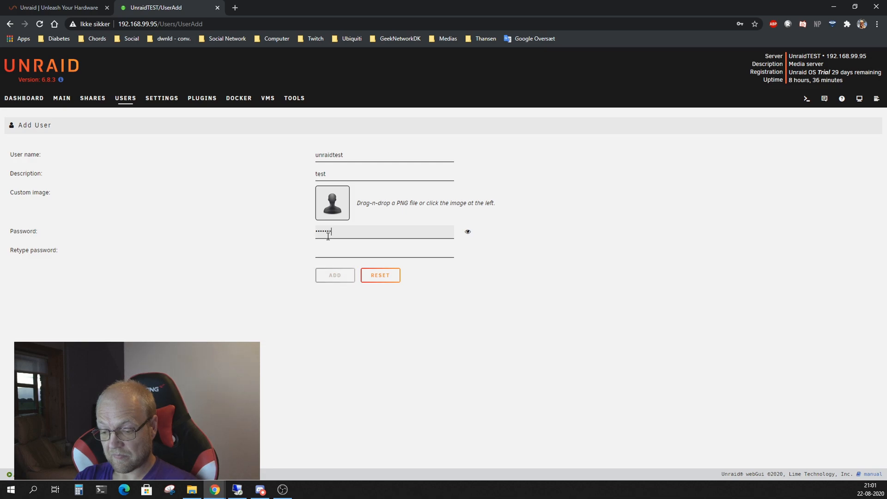
pyautogui.press('Tab')
pyautogui.write('••••••')
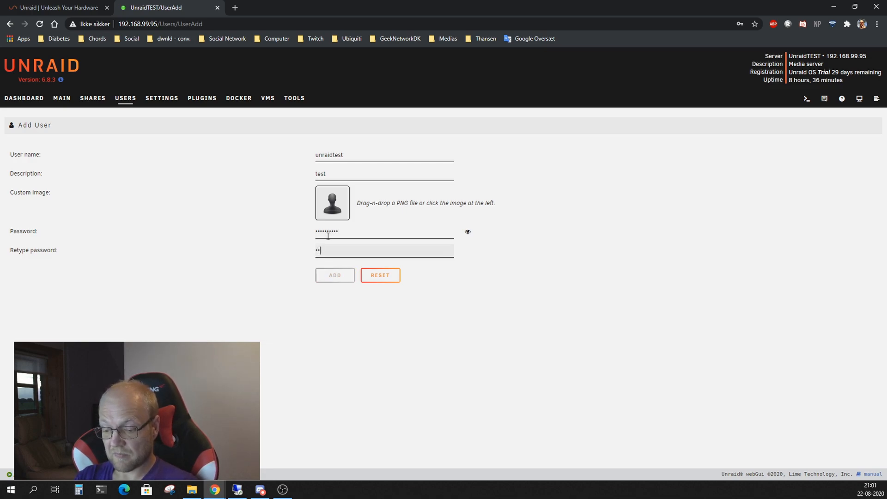
pyautogui.write('•••••')
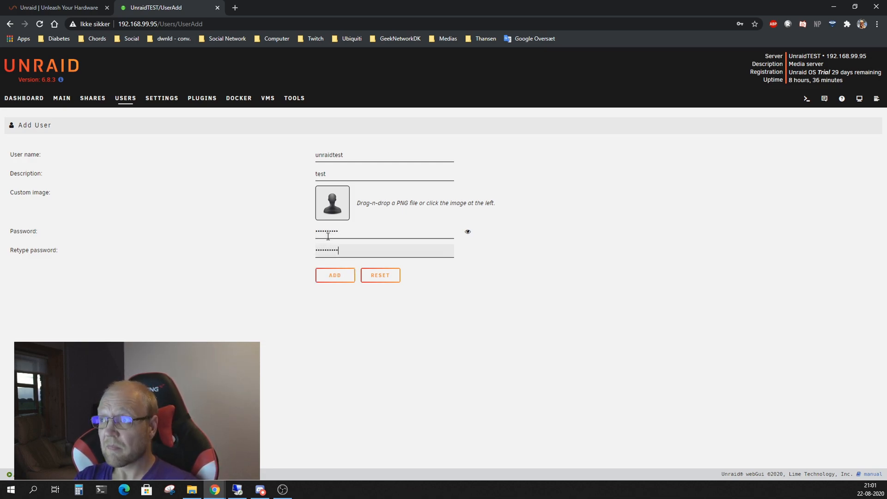
pyautogui.click(330, 276)
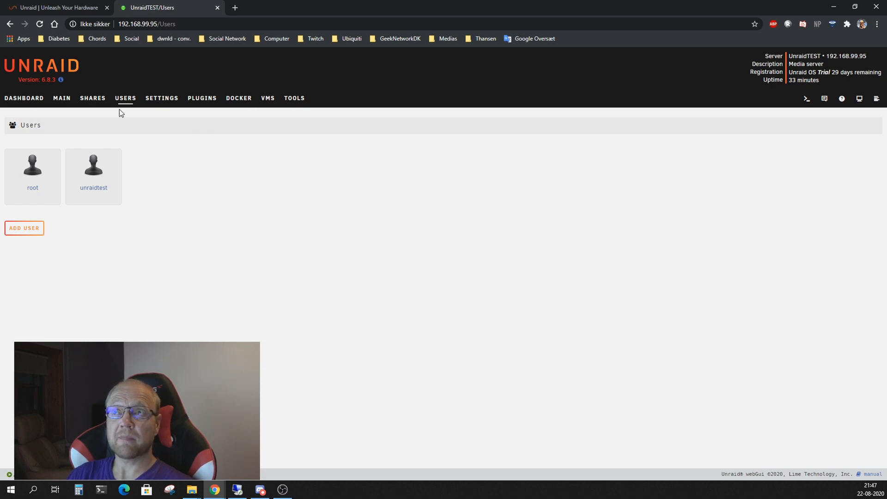
pyautogui.click(93, 98)
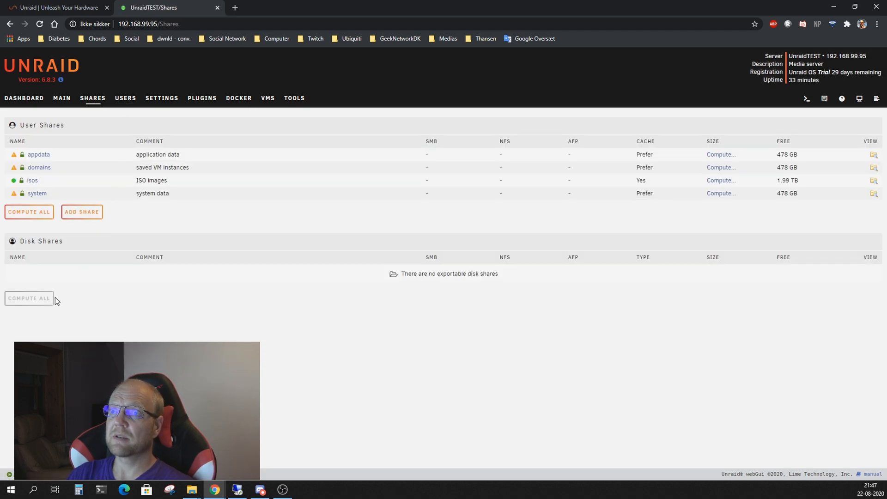
# Add a user share named 'testshare' with Use cache set to Yes
pyautogui.click(78, 215)
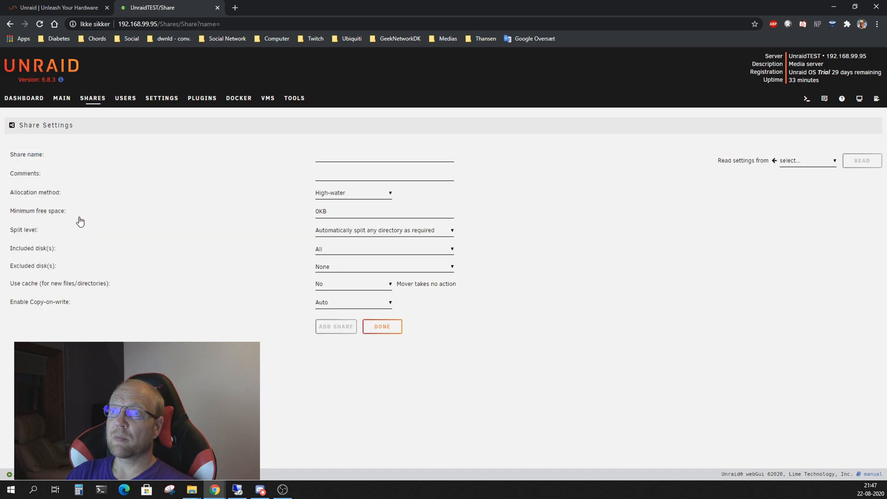
pyautogui.click(340, 155)
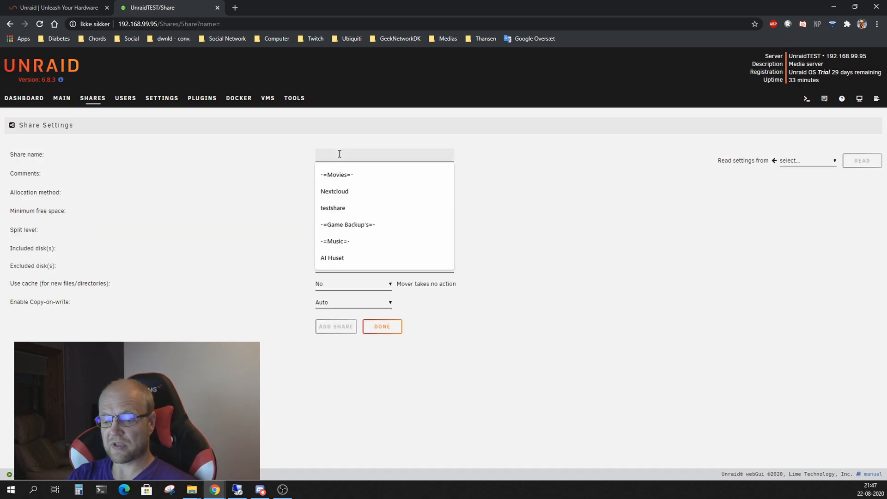
pyautogui.write('testshare')
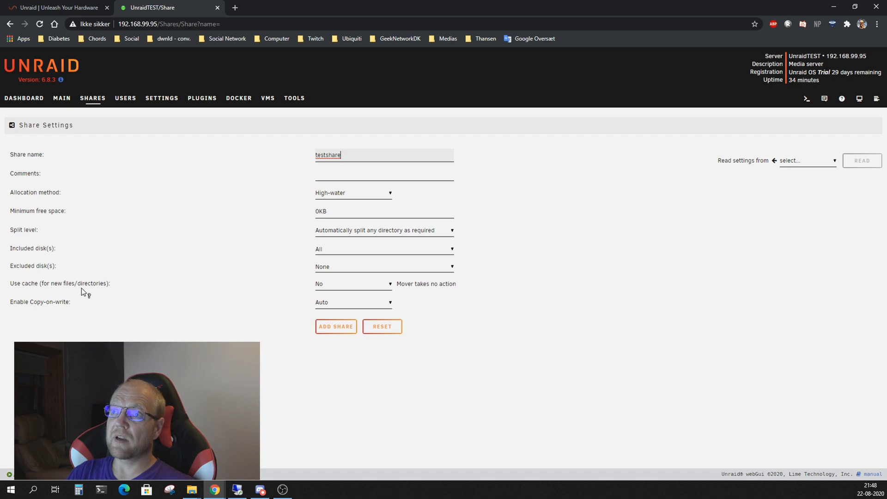
pyautogui.click(342, 287)
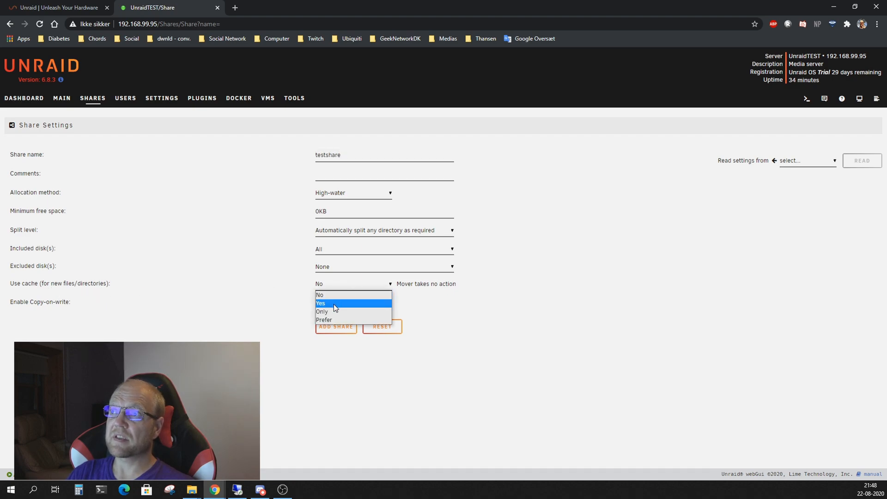
pyautogui.click(334, 304)
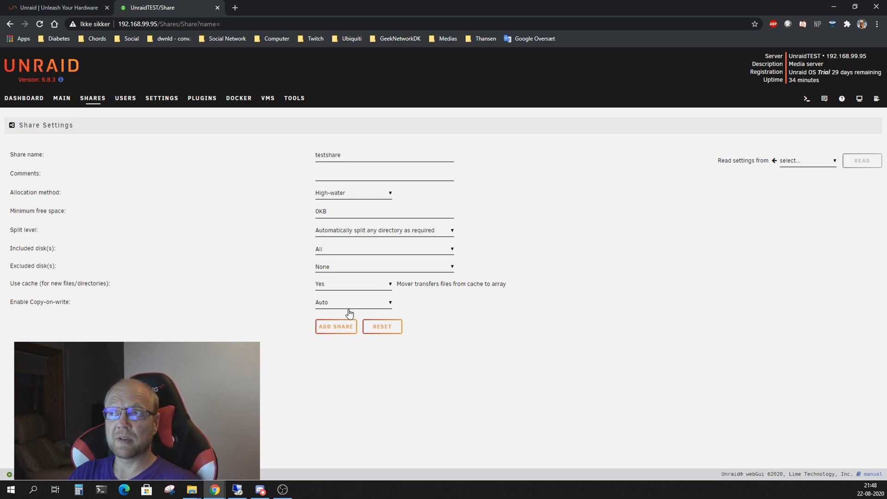
pyautogui.click(346, 327)
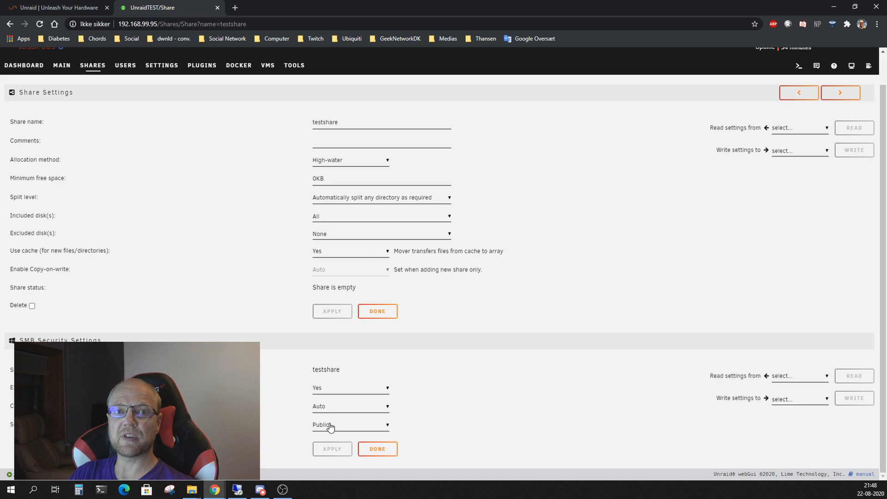
pyautogui.click(377, 450)
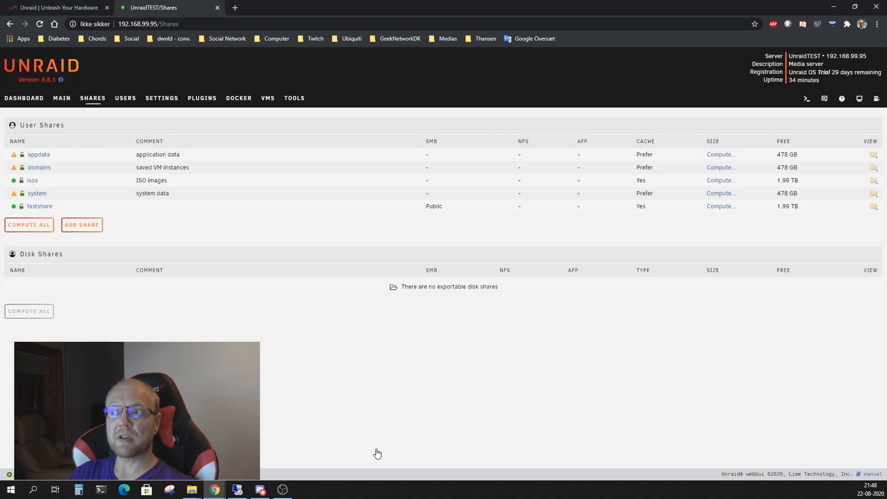
# Open \\192.168.99.95\testshare in File Explorer
pyautogui.click(192, 490)
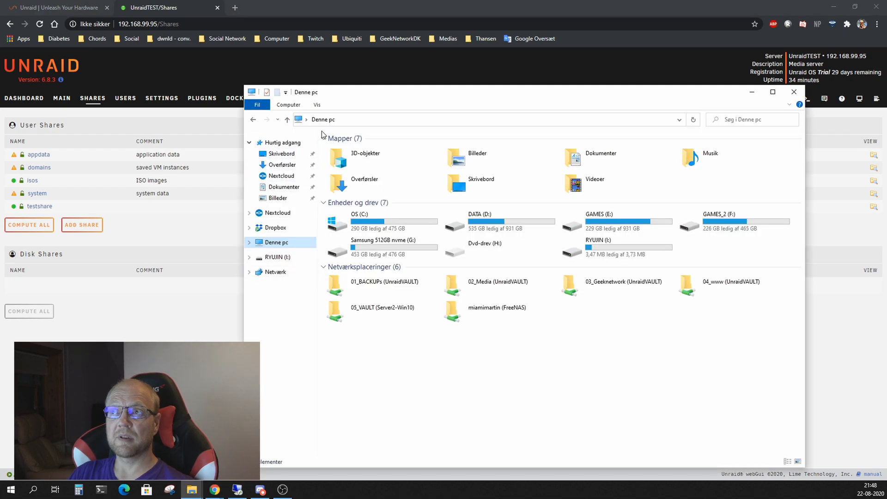
pyautogui.click(342, 121)
pyautogui.write('\\\\192.168.99.95\\testshare')
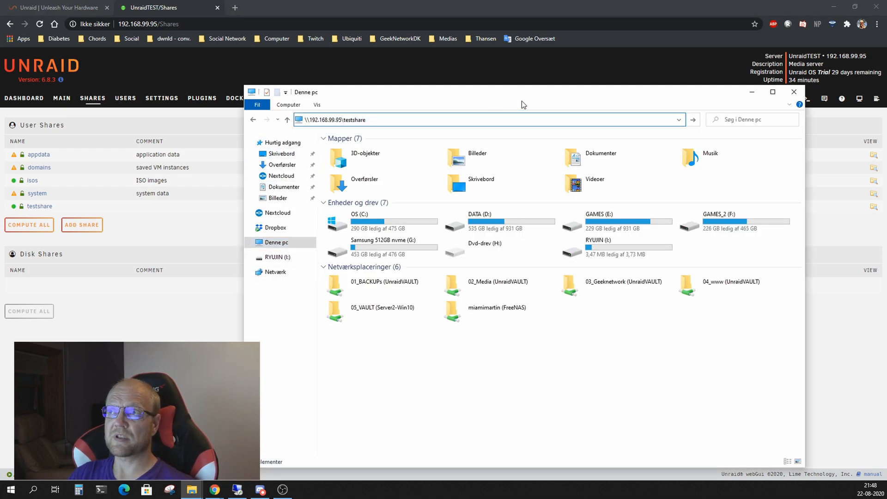
pyautogui.press('Return')
# Create a new folder named 'test' in the testshare network share
pyautogui.rightClick(454, 261)
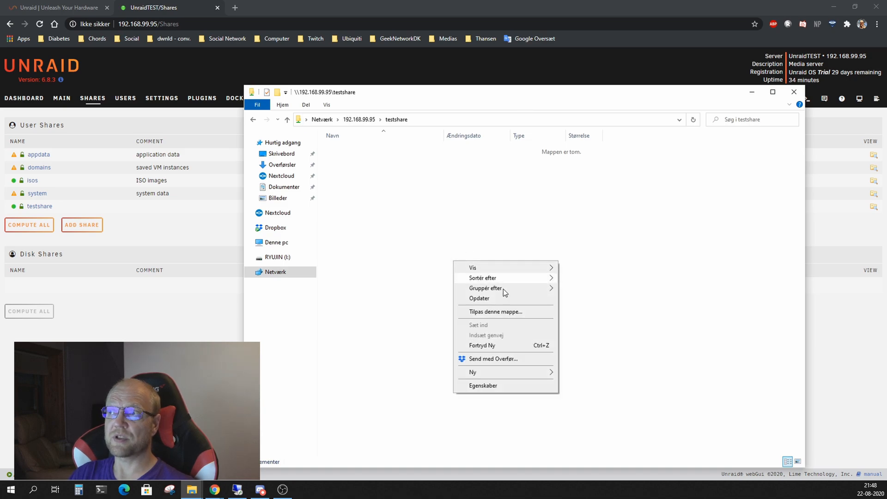
pyautogui.moveTo(534, 372)
pyautogui.click(572, 372)
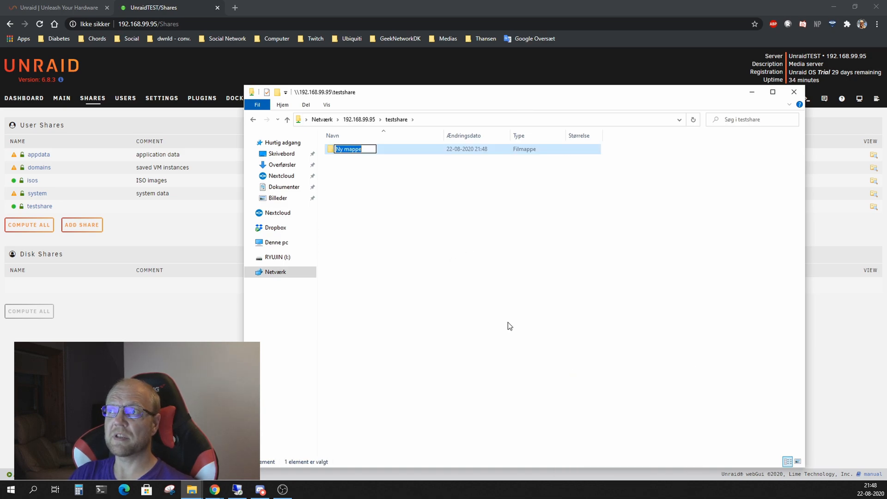
pyautogui.write('test')
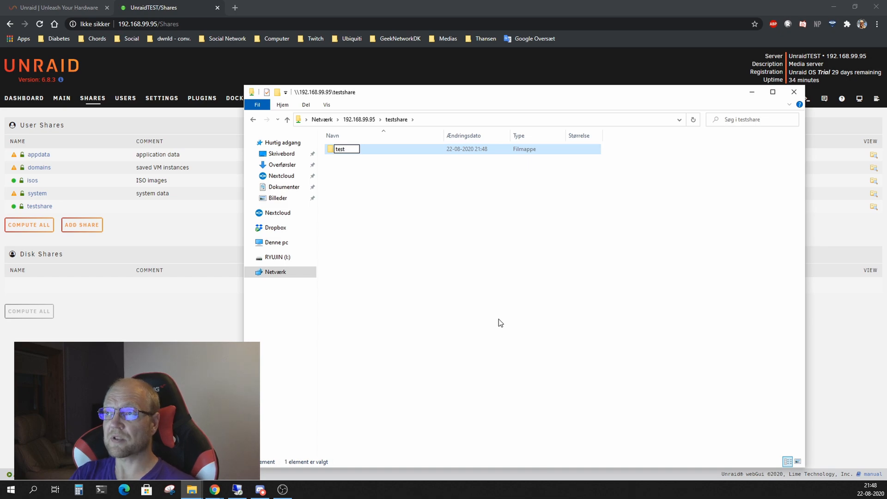
pyautogui.press('Return')
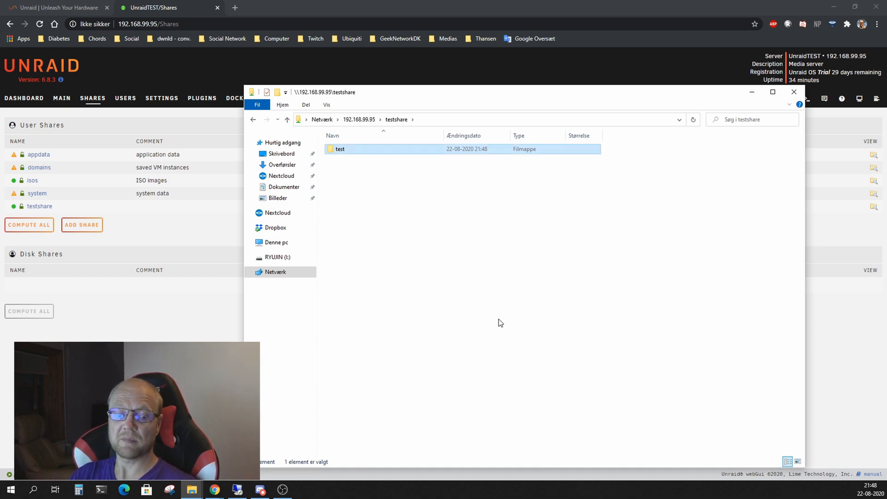